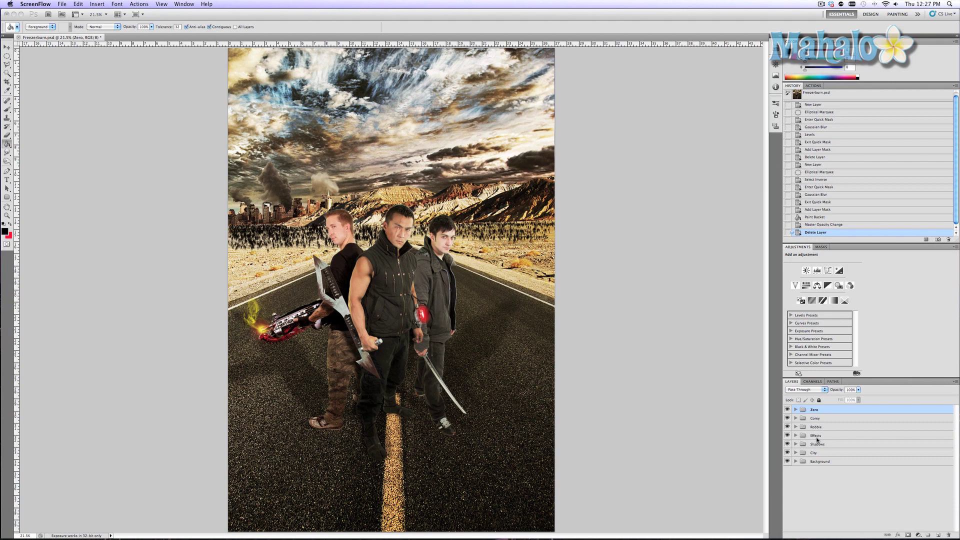
Create a new empty layer above all the groups and name it 'Vignette'
click(851, 477)
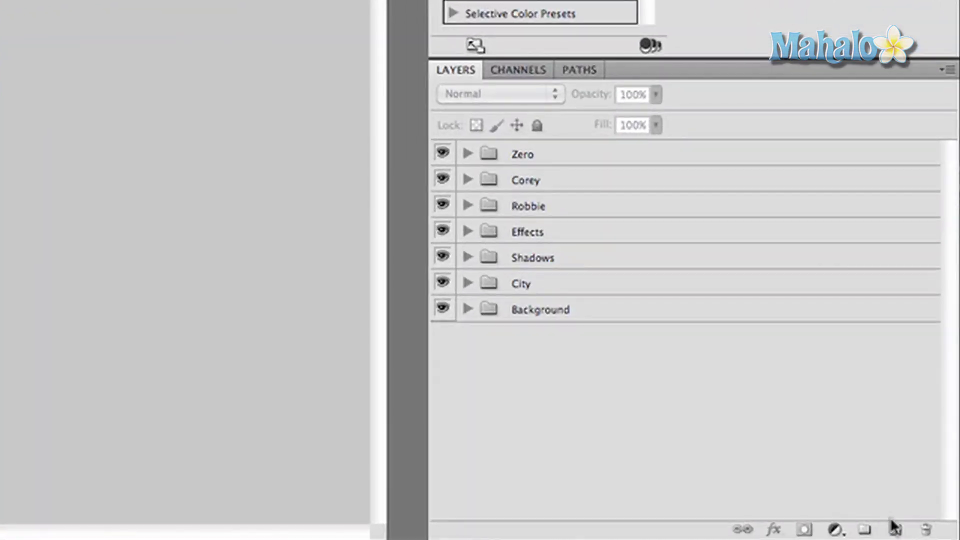
click(895, 529)
double_click(546, 194)
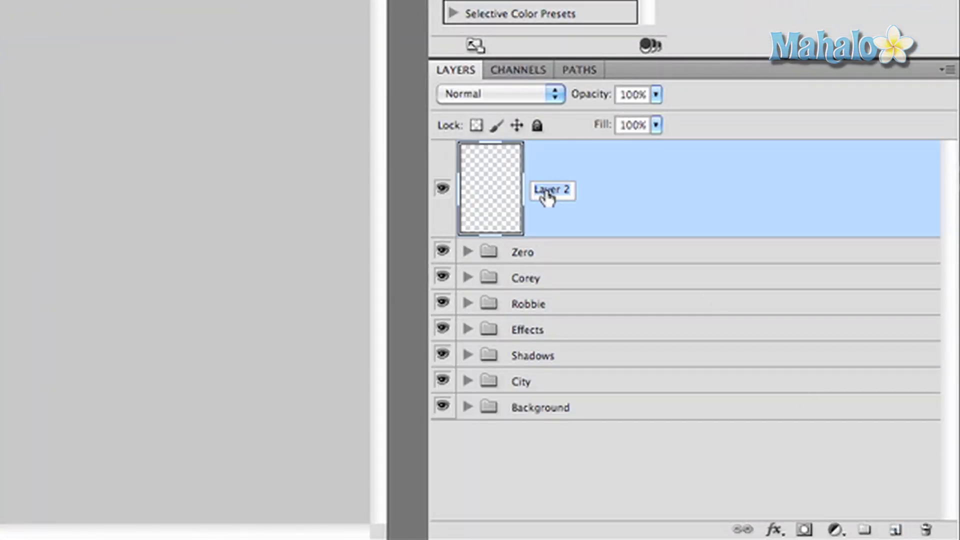
text(Vignett)
text(e)
key(Return)
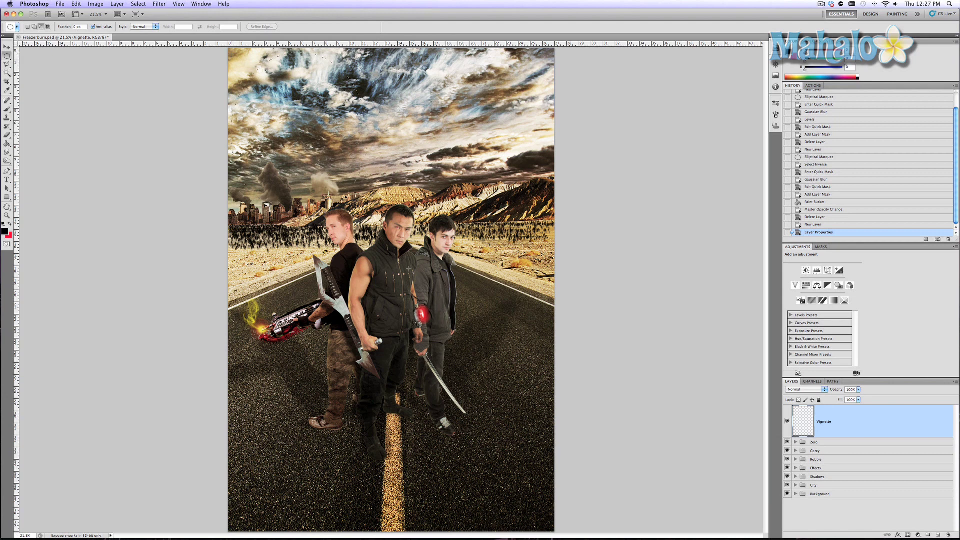
Draw a large elliptical selection over the poster and invert it with Select Inverse
drag(574, 532, 550, 524)
right_click(459, 408)
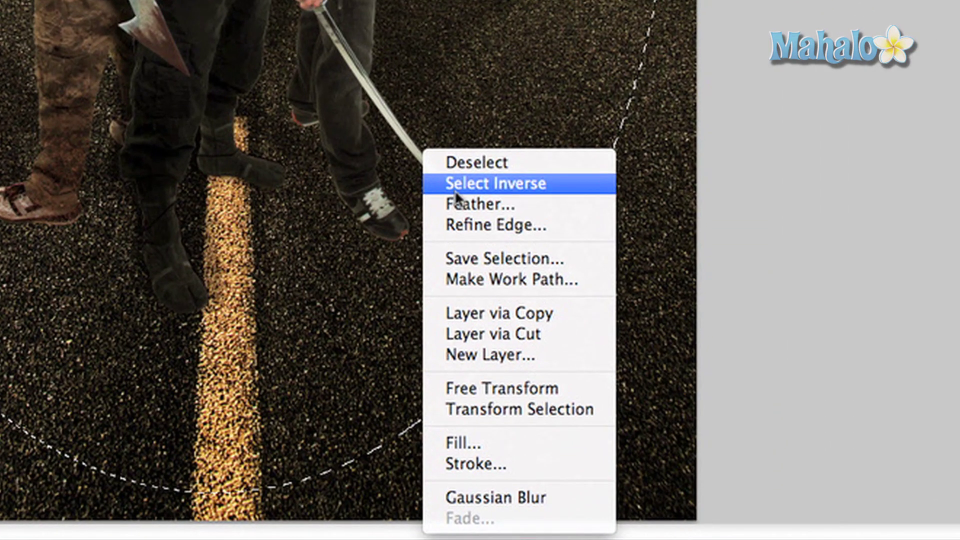
click(456, 191)
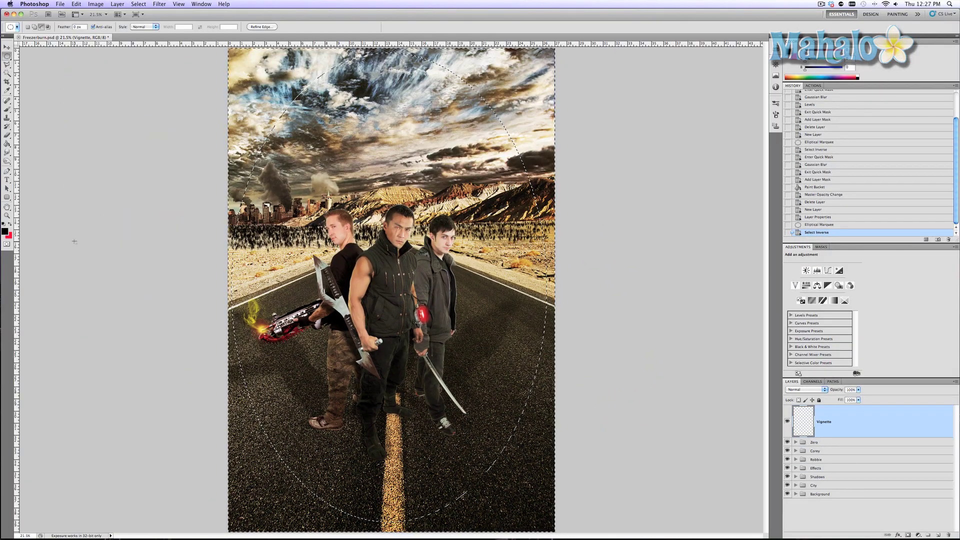
Blur the inverted ellipse in Quick Mask with a 250-pixel Gaussian Blur
key(q)
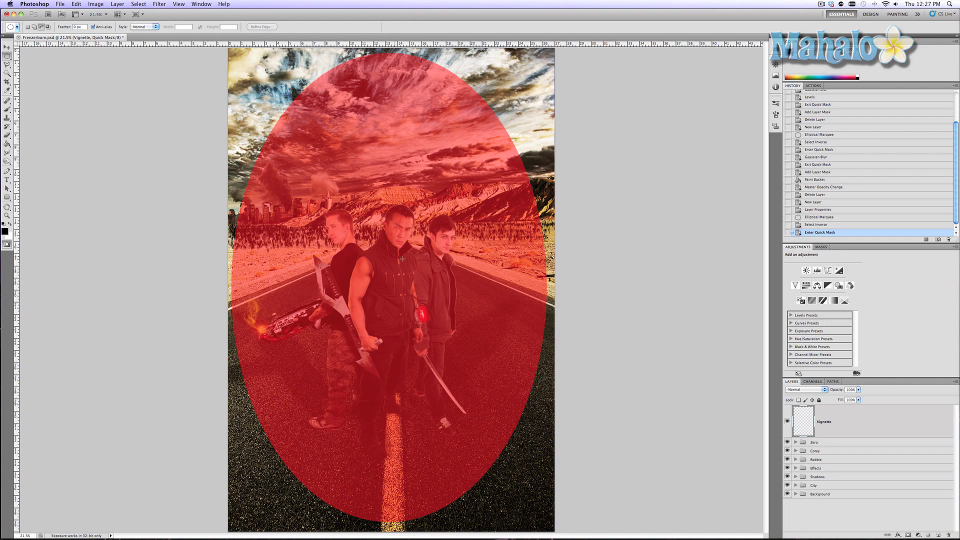
click(159, 4)
mouse_move(328, 207)
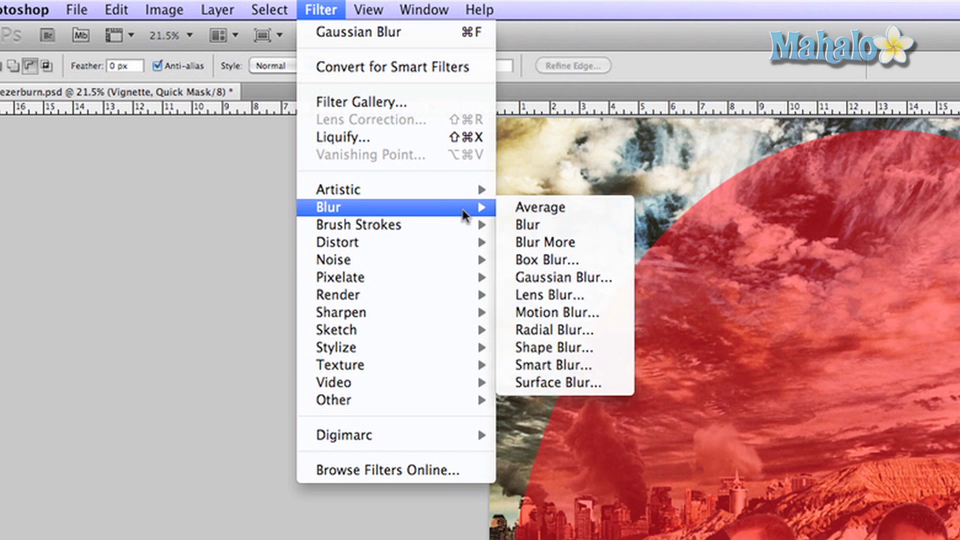
click(519, 277)
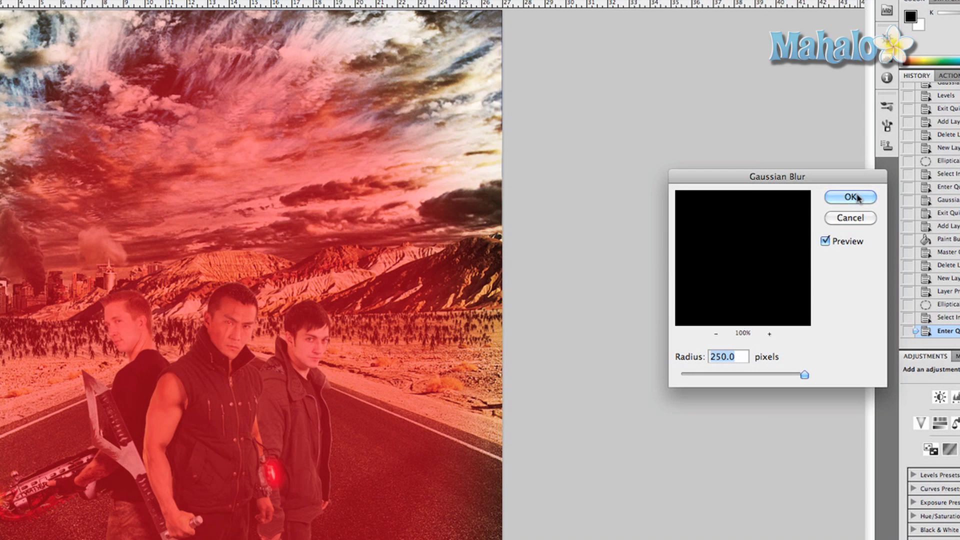
click(855, 198)
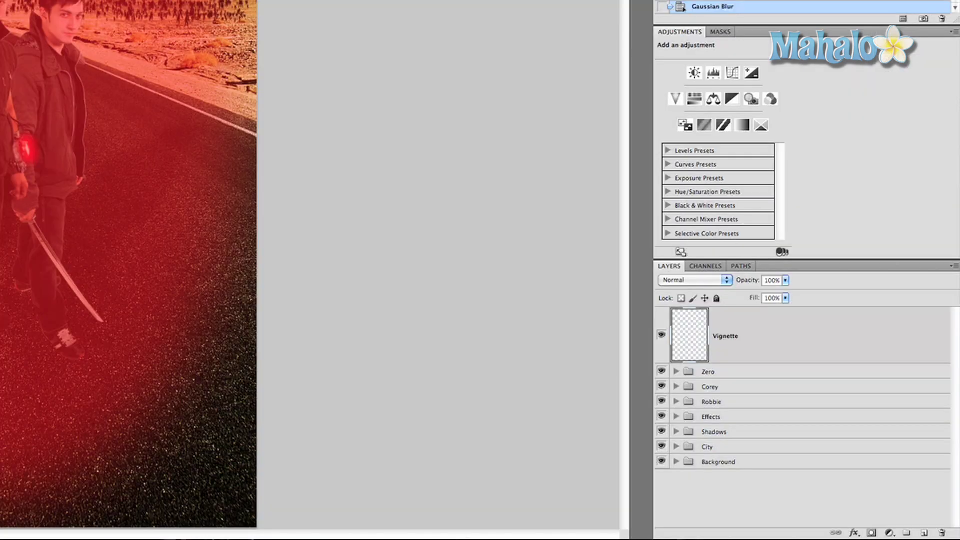
Exit Quick Mask and add the feathered selection as a layer mask on Vignette
key(q)
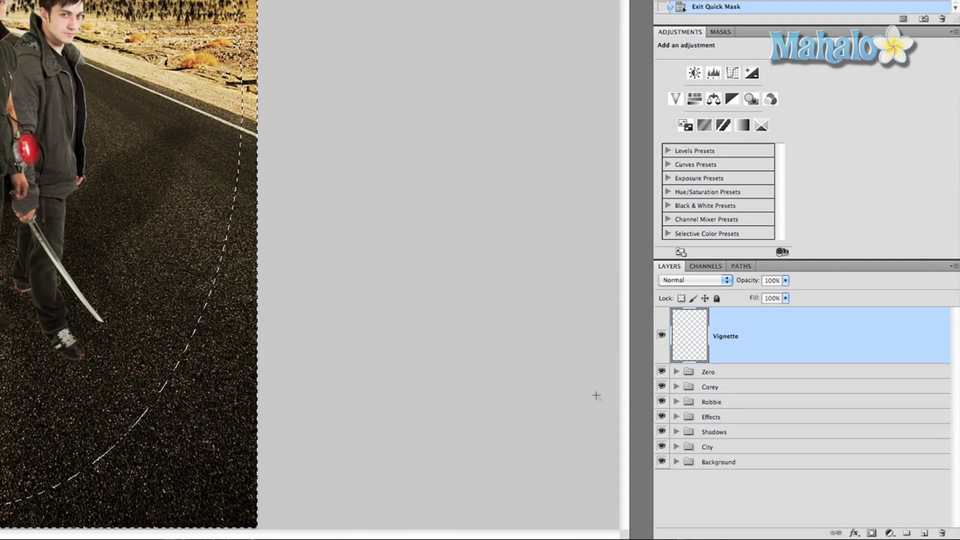
click(870, 532)
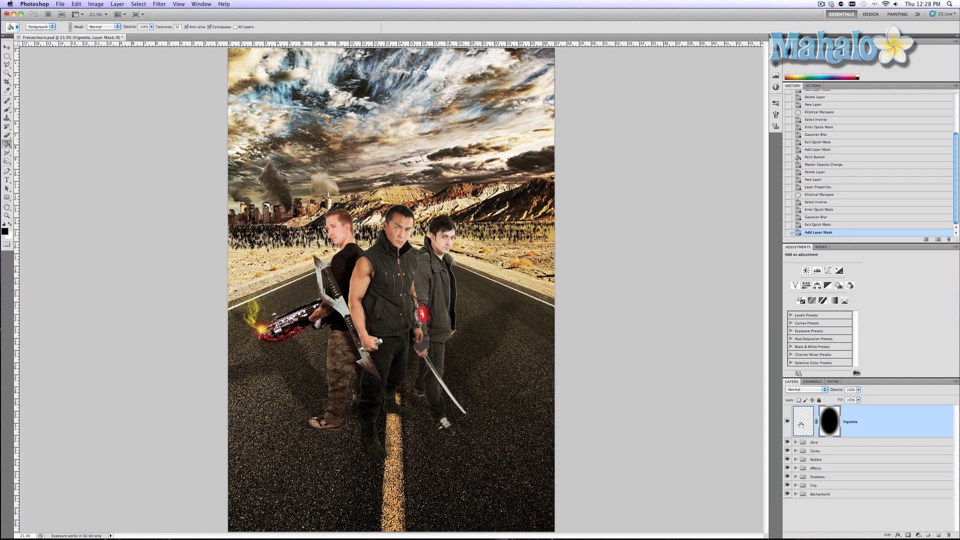
Target the Vignette layer's pixels, not its mask, and fill them with black
click(800, 424)
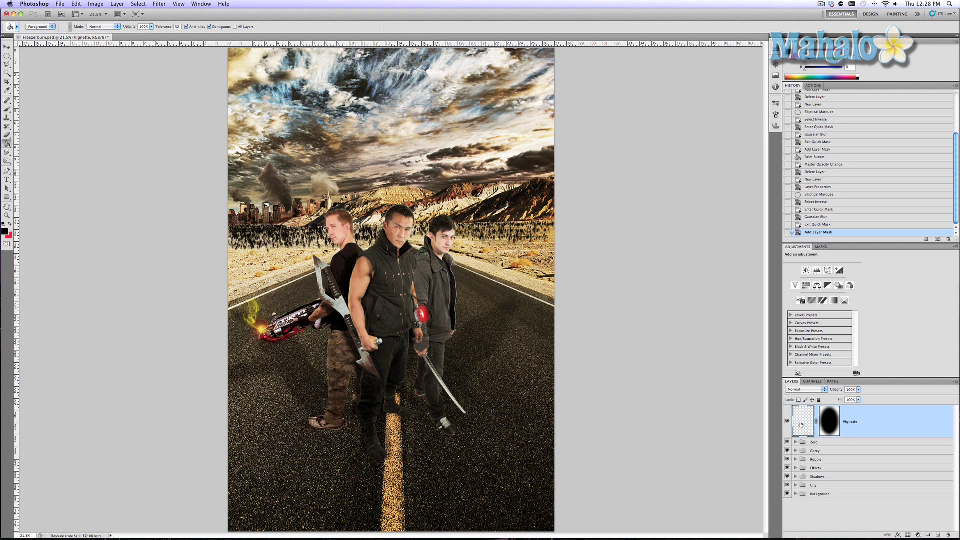
click(535, 61)
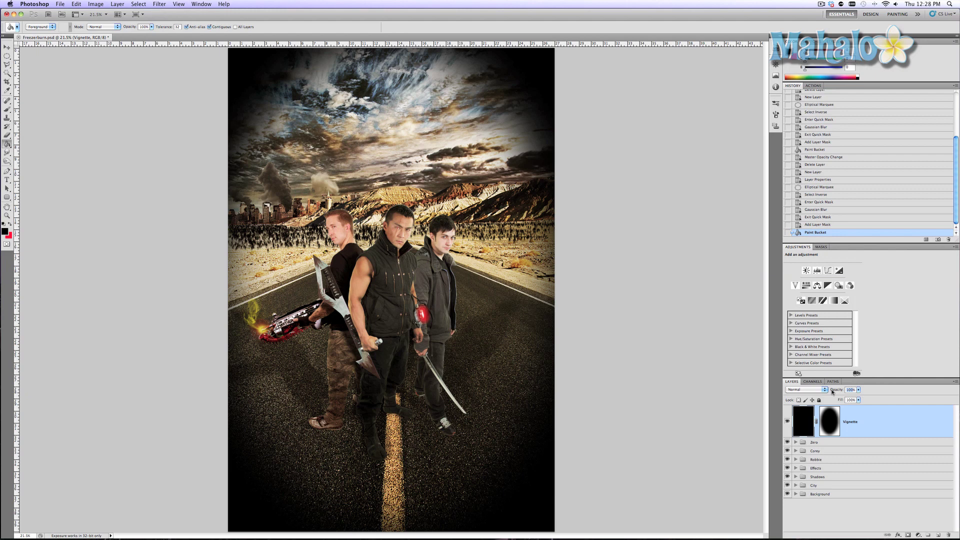
Lower Vignette's opacity to about 20% and toggle its visibility to compare
drag(831, 390, 780, 391)
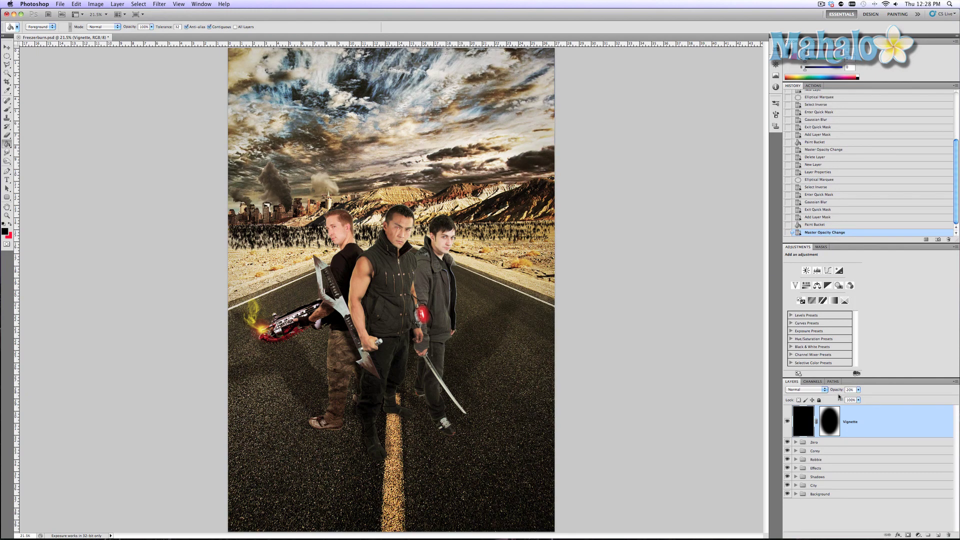
click(788, 422)
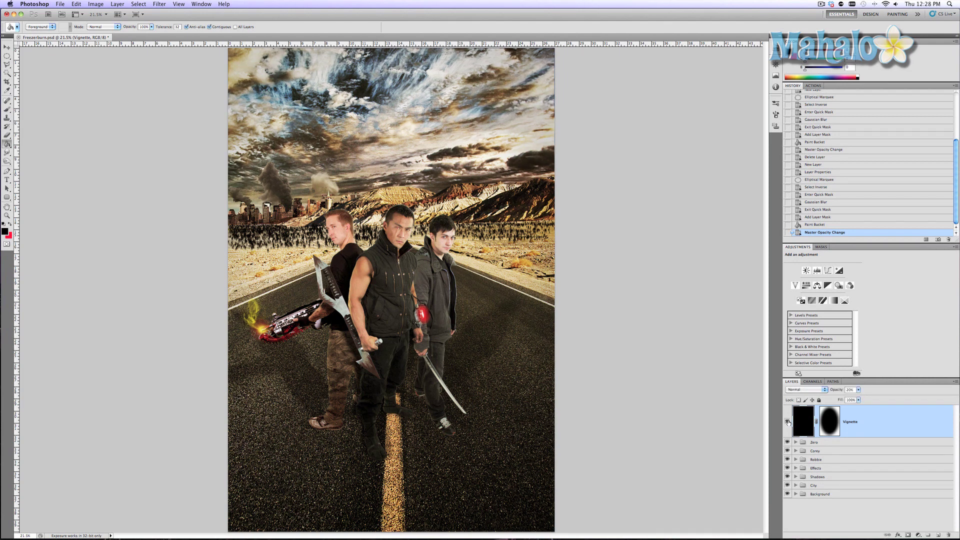